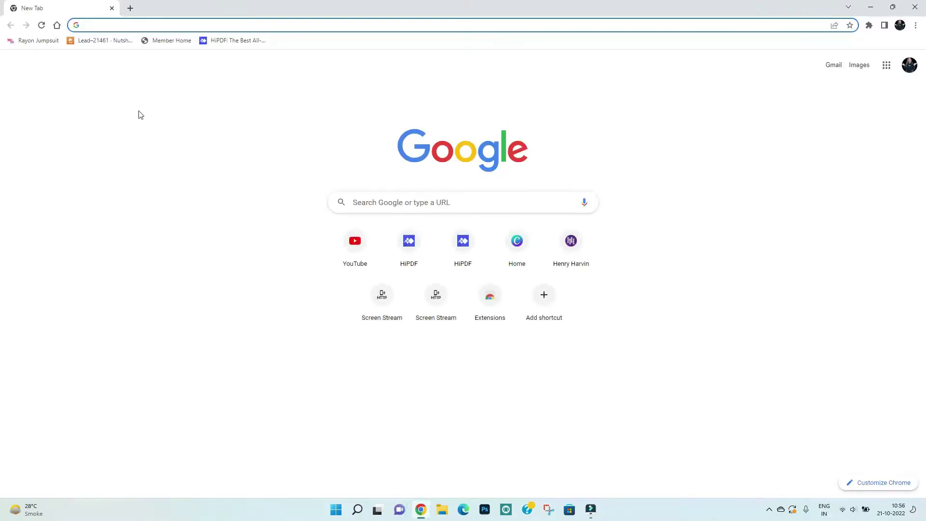
# - Search the web for HIPDF and open the official hipdf.com site from the results
pyautogui.click(127, 24)
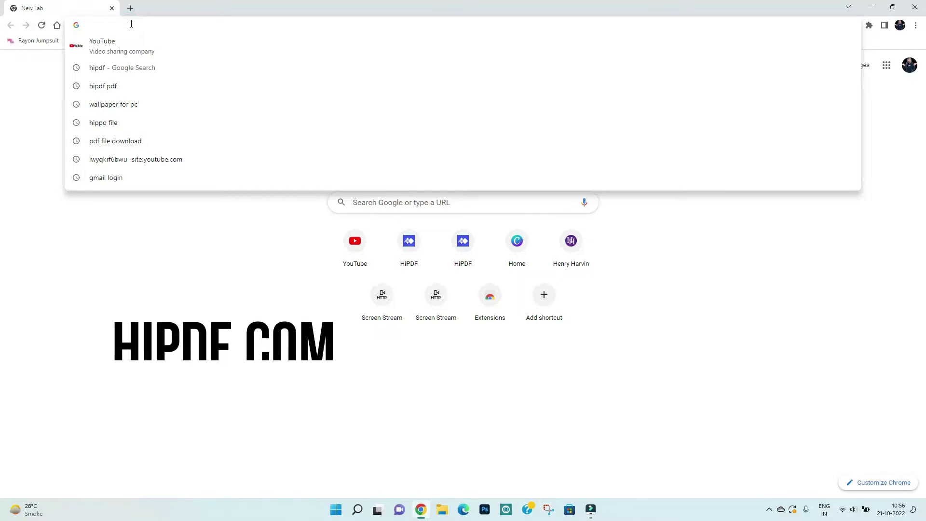
pyautogui.write('H')
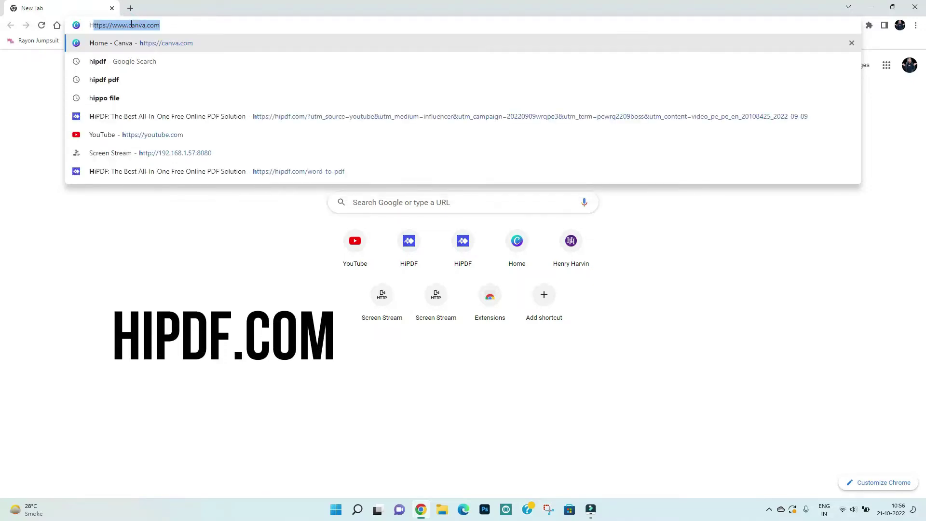
pyautogui.write('IPDF')
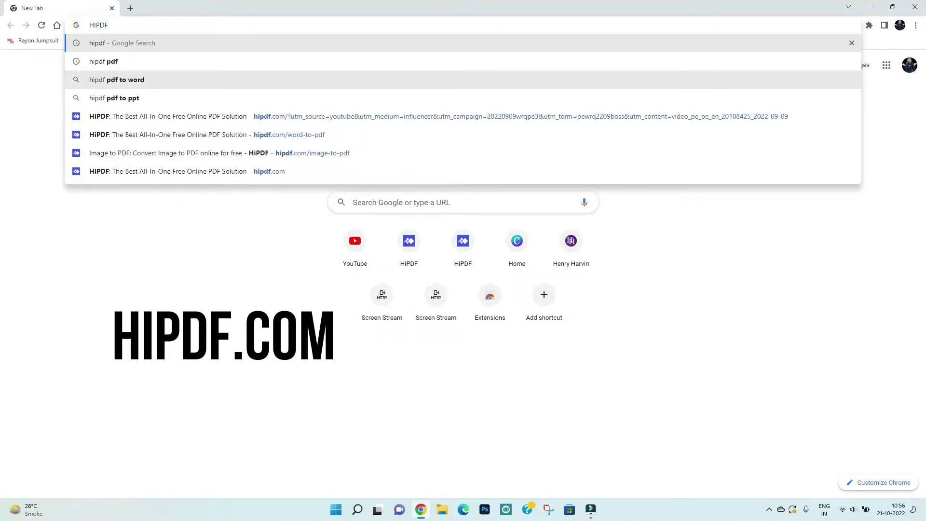
pyautogui.moveTo(67, 58); pyautogui.dragTo(137, 71)
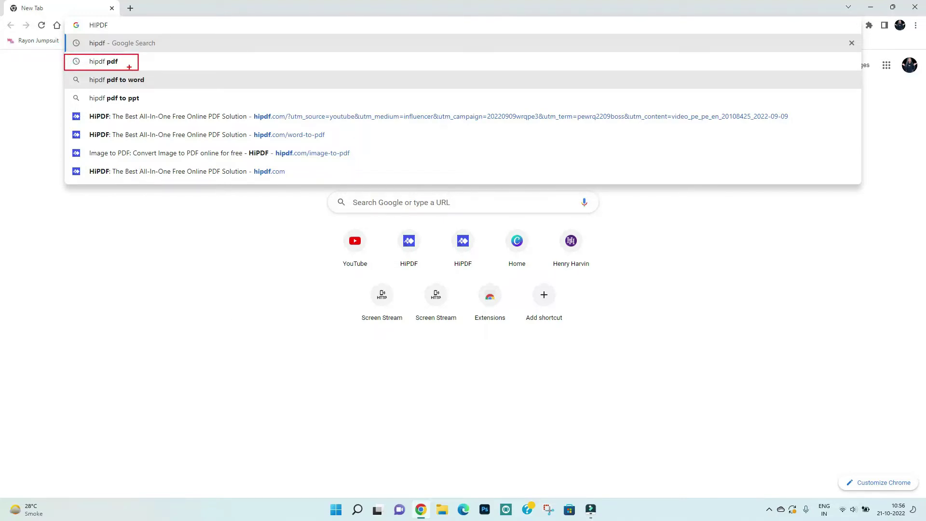
pyautogui.press('Return')
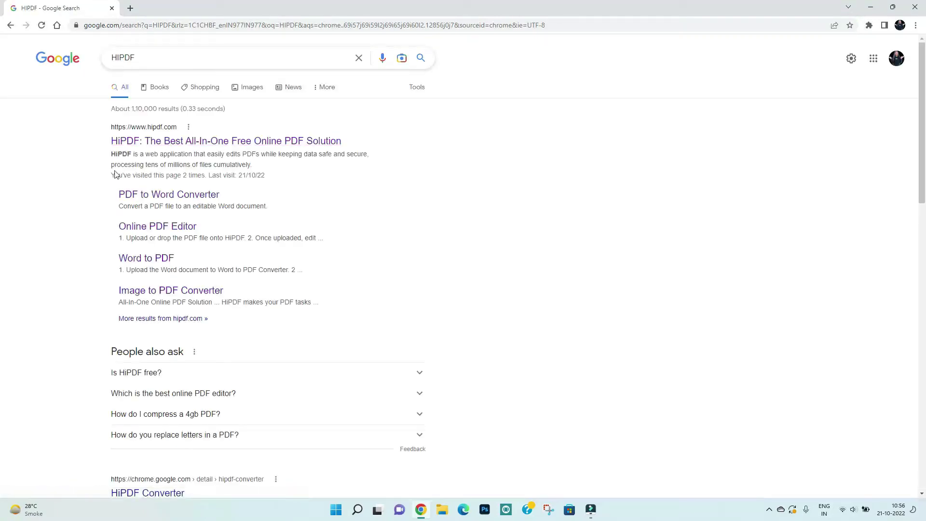
pyautogui.moveTo(107, 119); pyautogui.dragTo(348, 159)
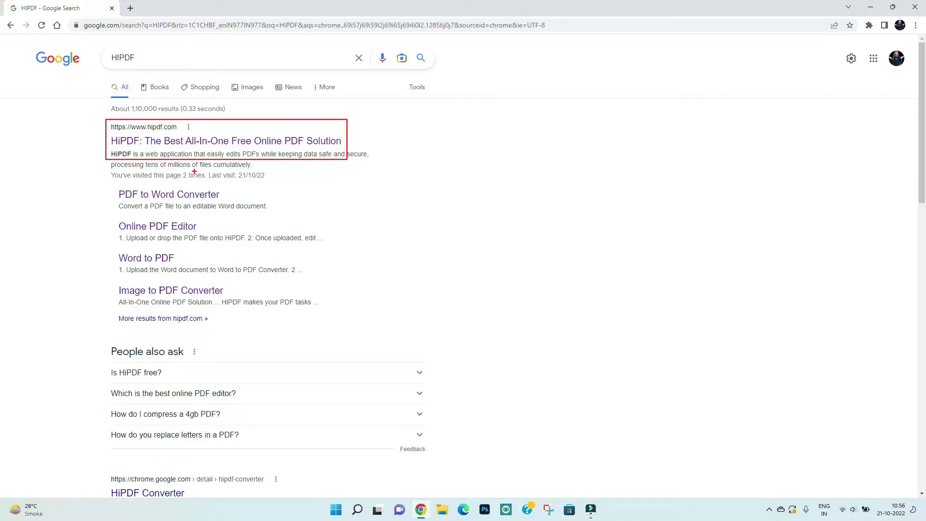
pyautogui.click(204, 143)
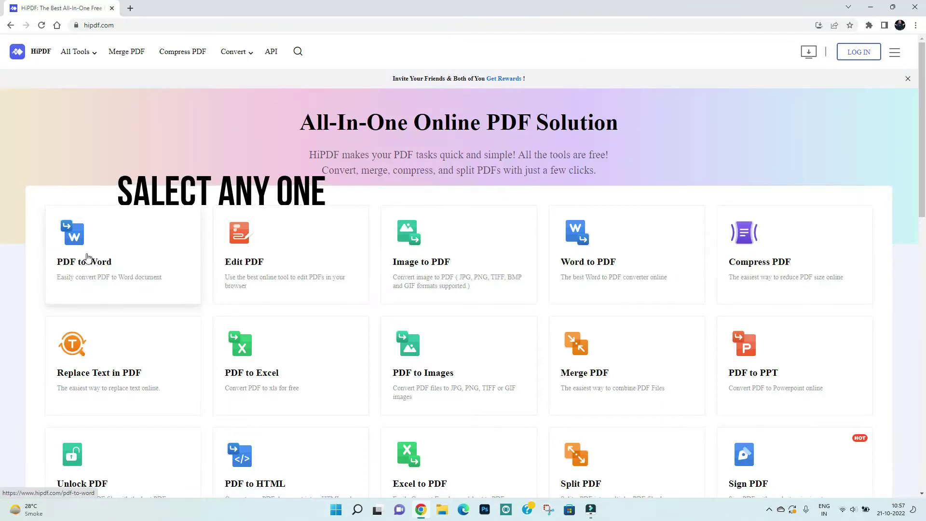
# - Look through the PDF tools offered on the HiPDF home page, including PDF to Word, Edit PDF and Image to PDF
pyautogui.moveTo(55, 215); pyautogui.dragTo(105, 244)
pyautogui.moveTo(218, 214)
pyautogui.mouseDown()
pyautogui.moveTo(225, 263)
pyautogui.moveTo(261, 265)
pyautogui.mouseUp()
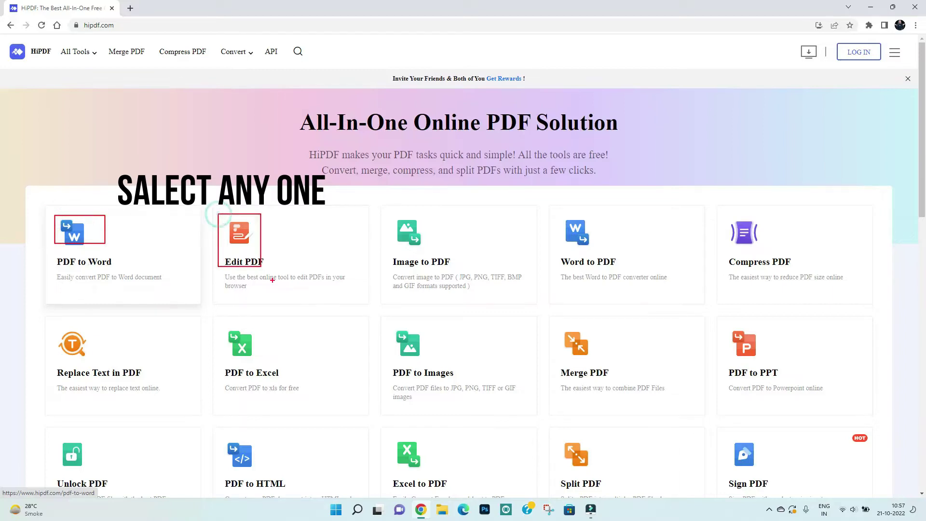
pyautogui.moveTo(385, 209); pyautogui.dragTo(466, 267)
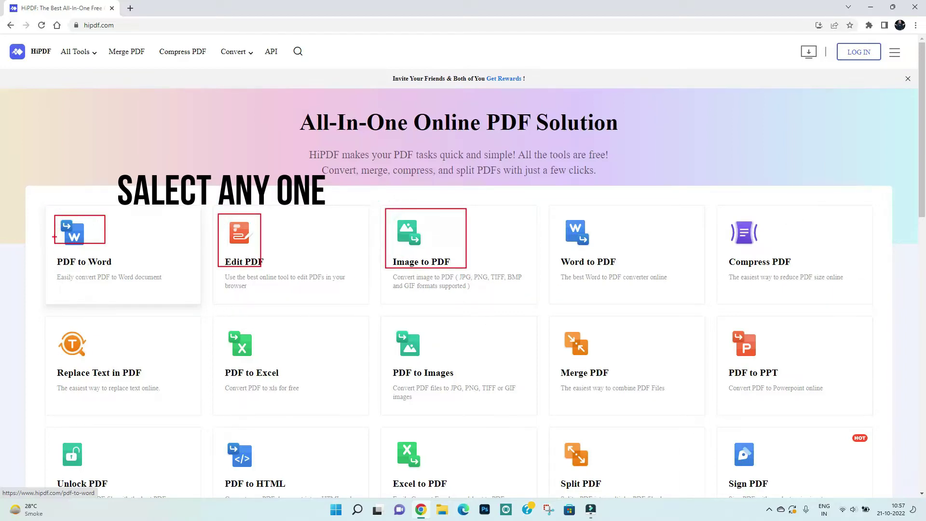
pyautogui.moveTo(53, 308)
pyautogui.mouseDown()
pyautogui.moveTo(68, 342)
pyautogui.moveTo(680, 481)
pyautogui.moveTo(805, 494)
pyautogui.mouseUp()
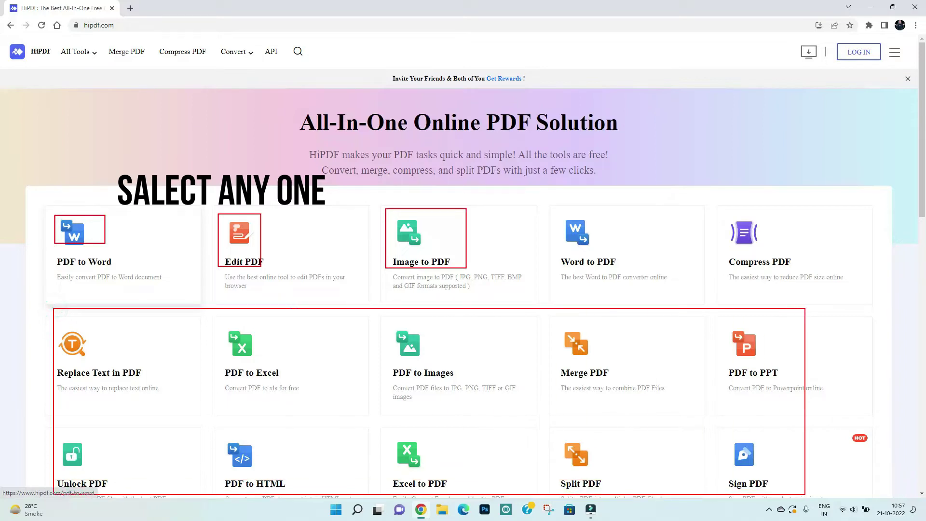
pyautogui.scroll(-5, 917, 212)
pyautogui.scroll(4, 917, 212)
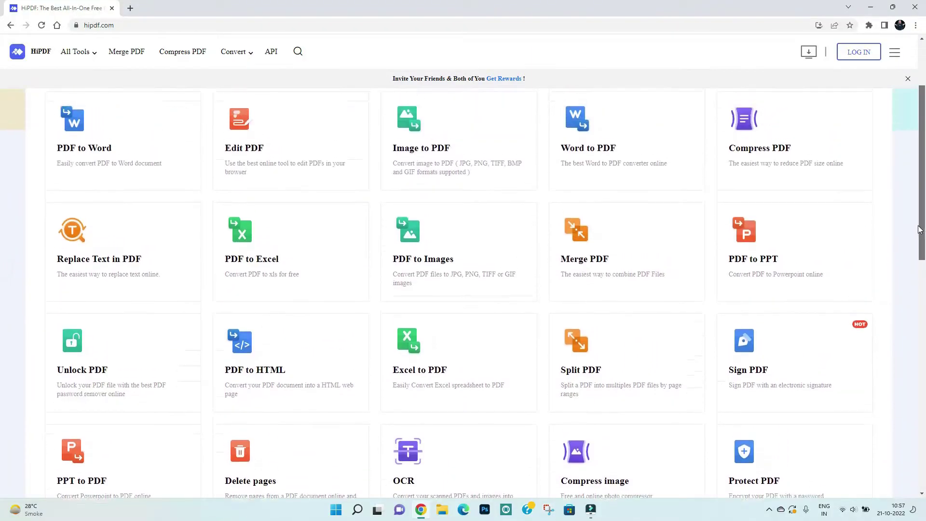
pyautogui.scroll(1, 917, 212)
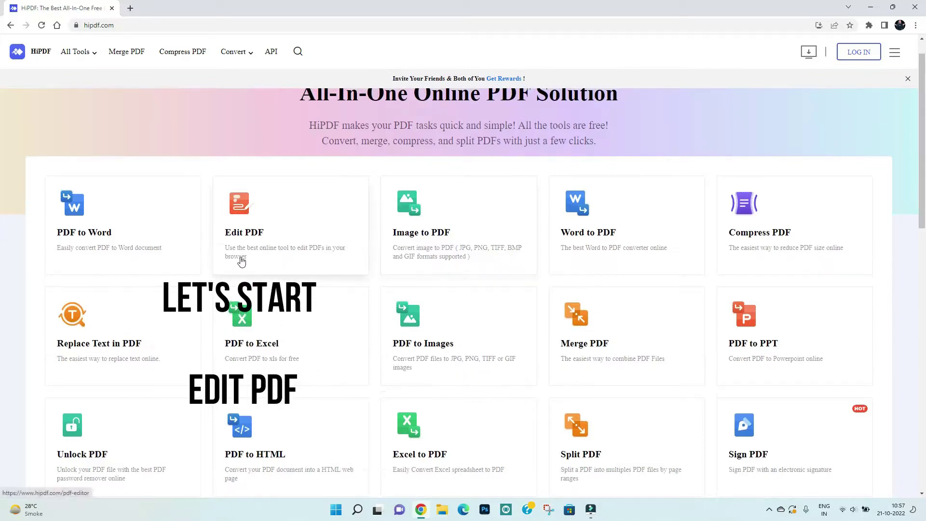
# - Open the Edit PDF tool and upload the 491 KB résumé PDF from the folder on drive D
pyautogui.click(239, 212)
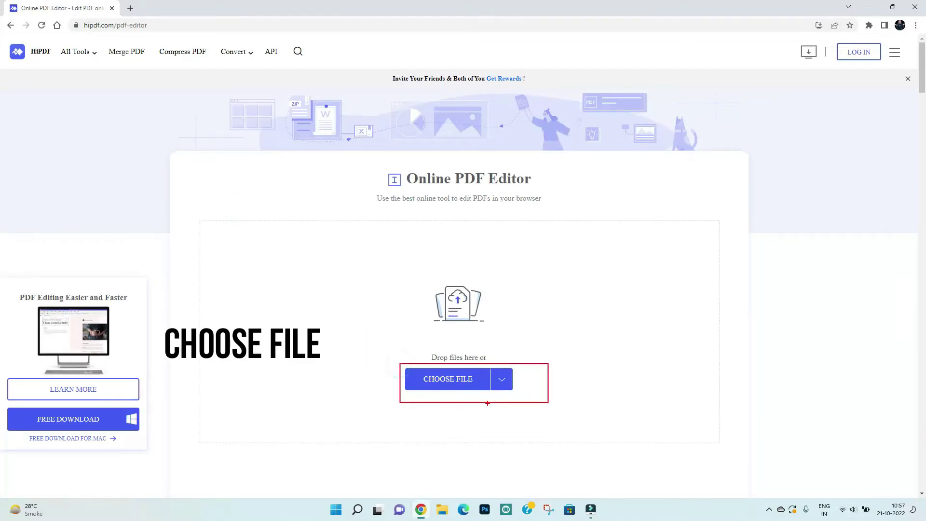
pyautogui.click(466, 385)
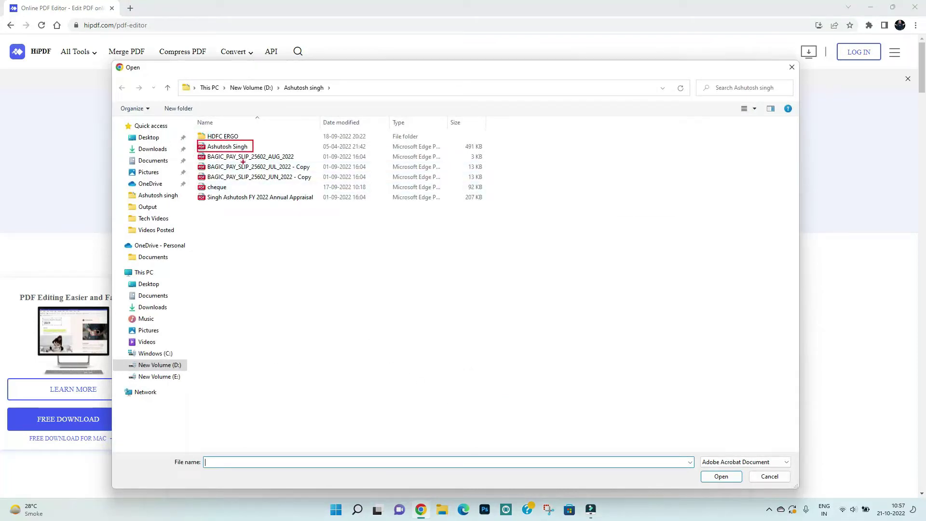
pyautogui.click(230, 147)
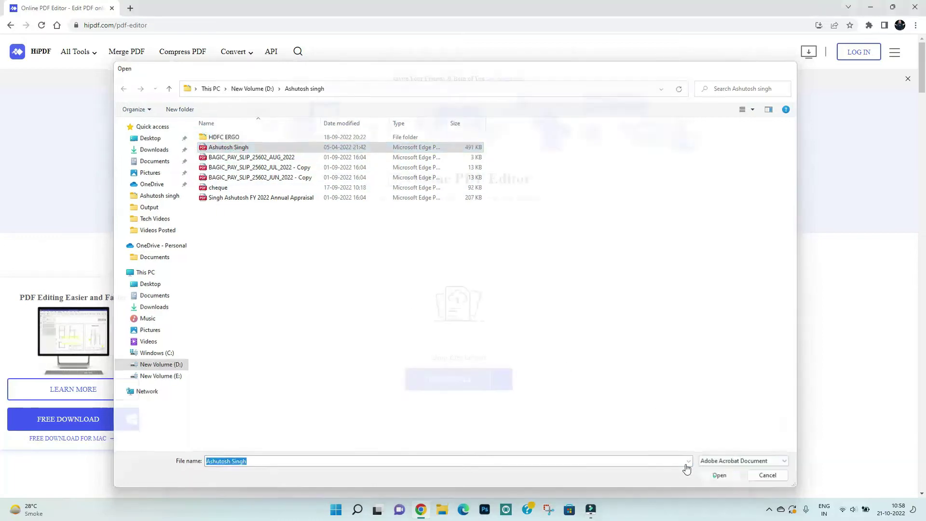
pyautogui.click(716, 477)
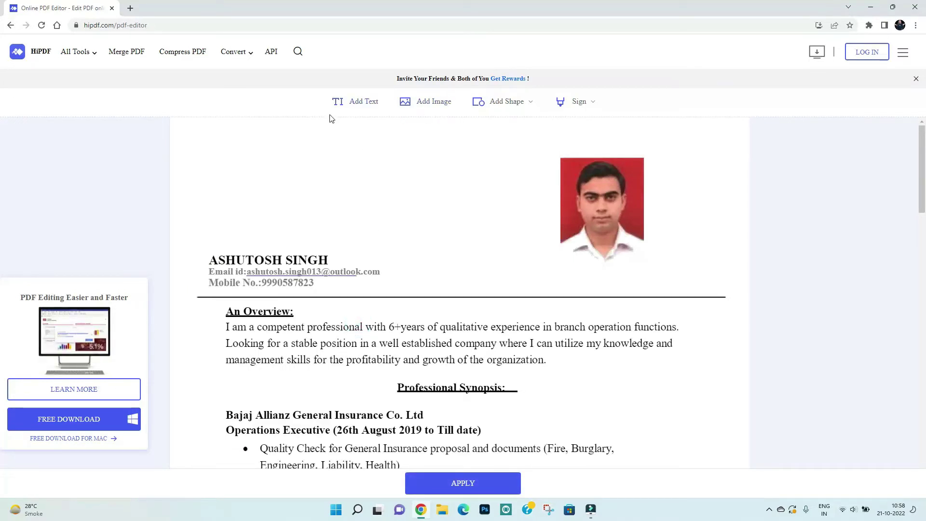
# - Add a text box to the first page of the résumé and enter the person's first name
pyautogui.moveTo(328, 90)
pyautogui.mouseDown()
pyautogui.moveTo(345, 110)
pyautogui.moveTo(651, 118)
pyautogui.mouseUp()
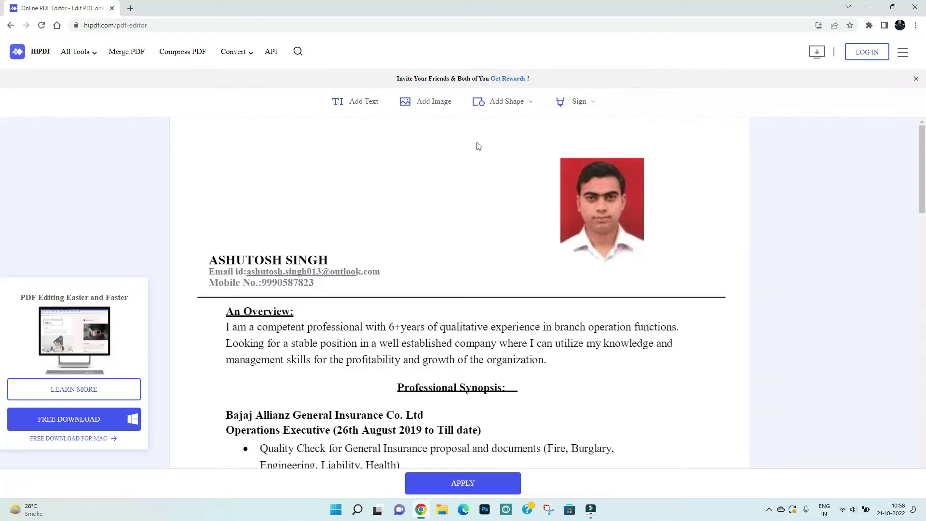
pyautogui.click(357, 107)
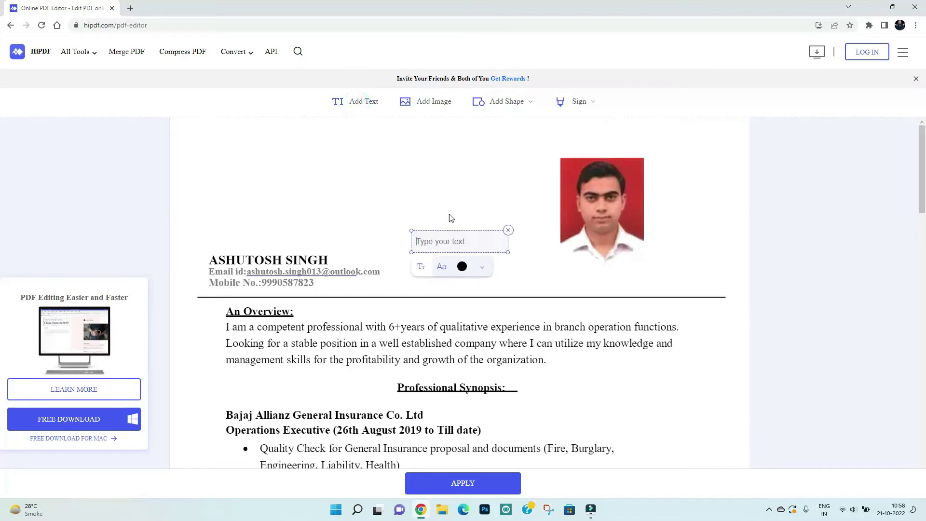
pyautogui.write('DVVD')
pyautogui.press('BackSpace')
pyautogui.write('Ashutosh')
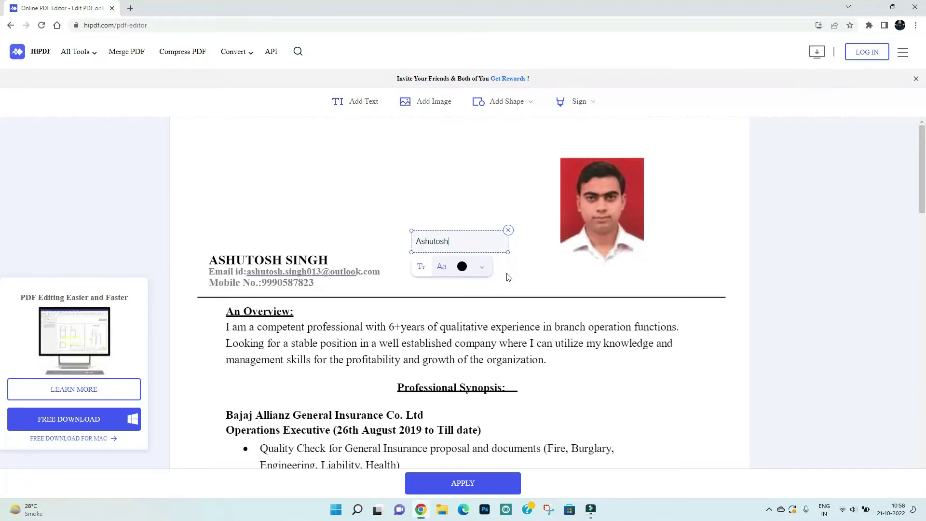
# - Move the added first-name text to the end of the last line of the overview paragraph
pyautogui.click(507, 276)
pyautogui.click(443, 243)
pyautogui.moveTo(443, 243); pyautogui.dragTo(585, 367)
pyautogui.click(590, 378)
pyautogui.click(662, 387)
pyautogui.moveTo(573, 368)
pyautogui.click(632, 405)
pyautogui.moveTo(602, 381)
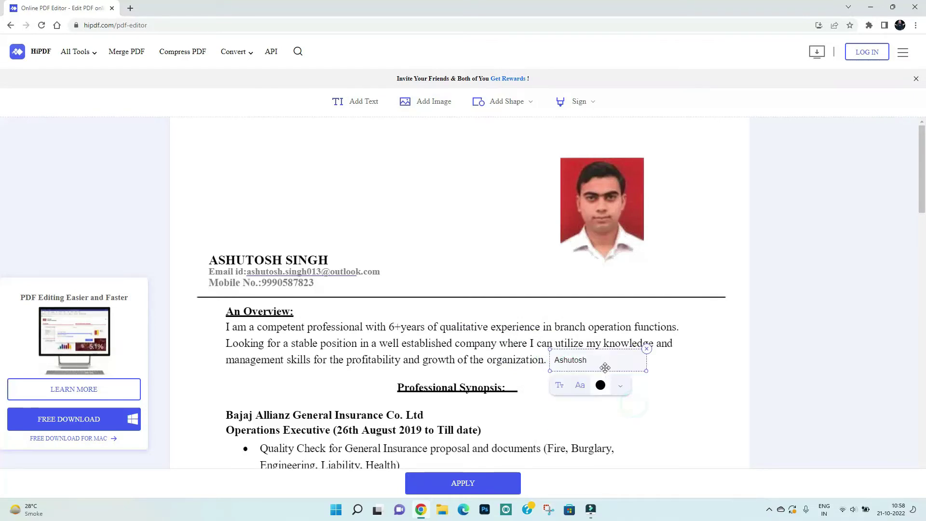
# - Check the font and text size options for the added first-name text, and deselect it
pyautogui.click(578, 387)
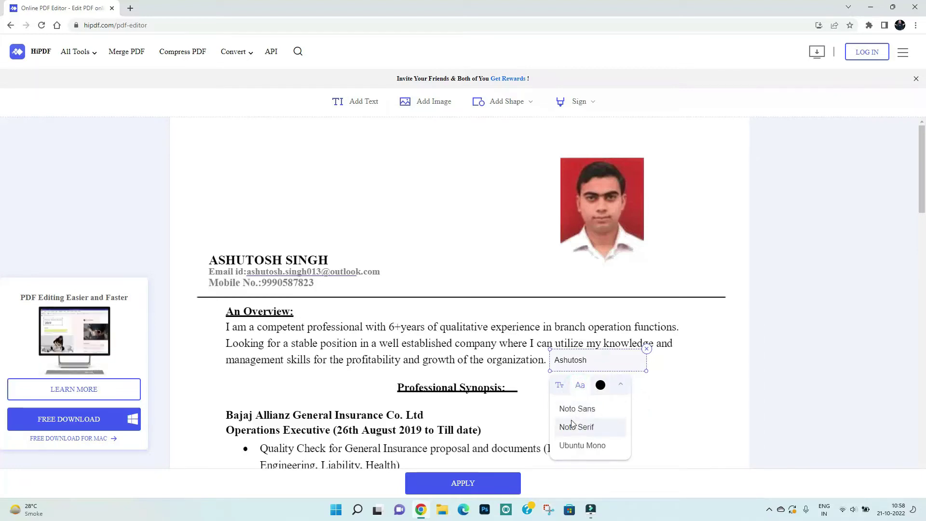
pyautogui.click(559, 386)
pyautogui.click(664, 384)
pyautogui.moveTo(600, 366)
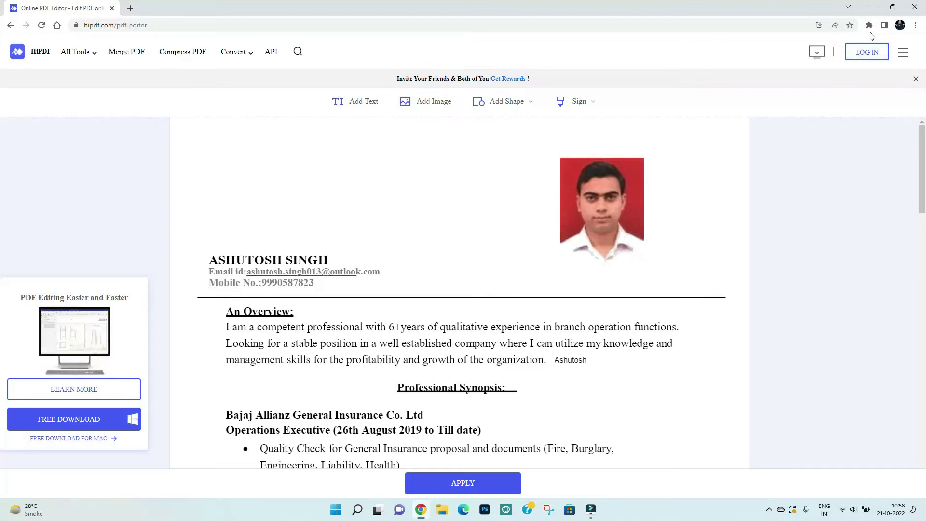
# - Return to the HiPDF home page and open the Compress PDF tool
pyautogui.click(12, 25)
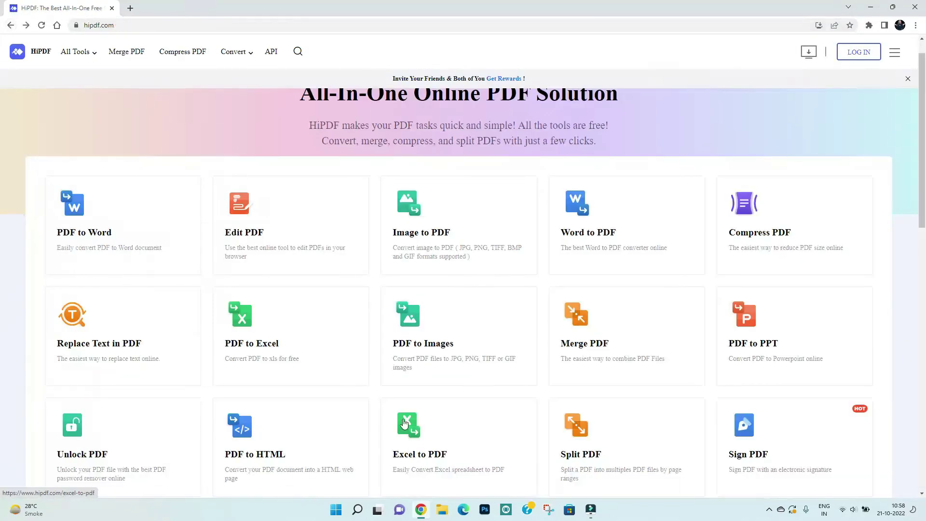
pyautogui.scroll(-2, 923, 205)
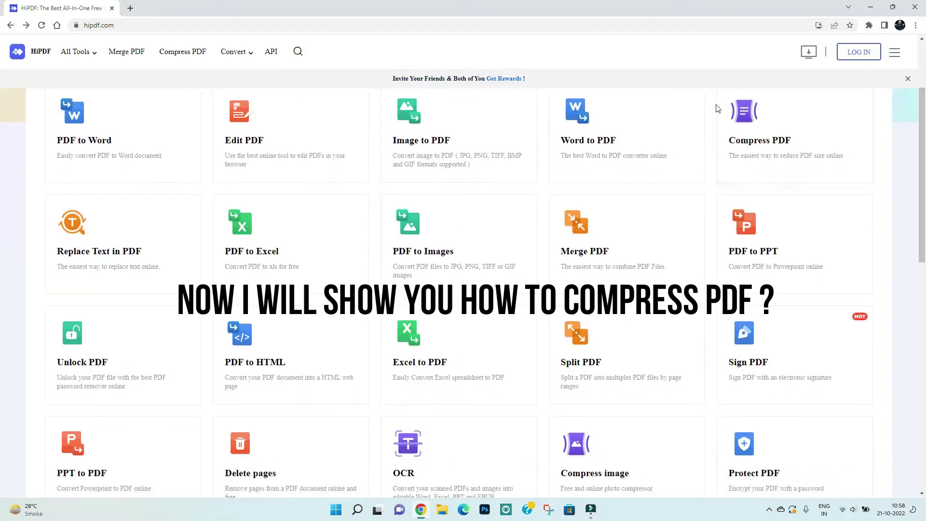
pyautogui.moveTo(720, 95); pyautogui.dragTo(837, 186)
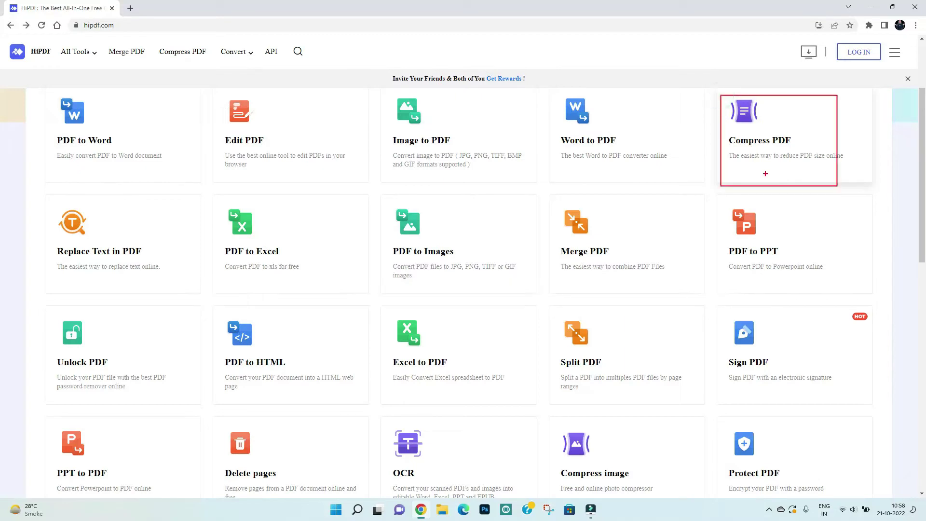
pyautogui.click(760, 138)
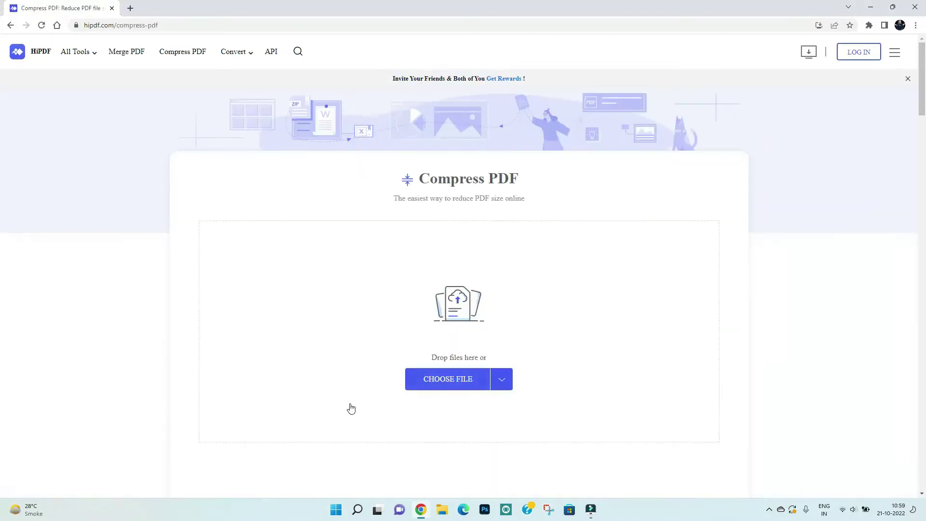
# - Upload the 491 KB résumé PDF from the folder on drive D for compression
pyautogui.moveTo(402, 368); pyautogui.dragTo(530, 401)
pyautogui.click(465, 381)
pyautogui.click(264, 147)
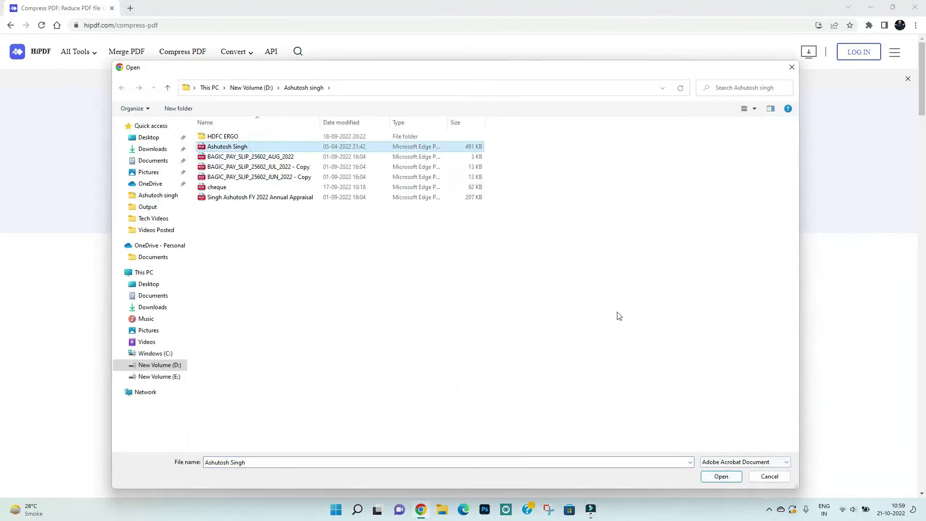
pyautogui.moveTo(461, 151); pyautogui.dragTo(494, 154)
pyautogui.press('Escape')
pyautogui.click(721, 477)
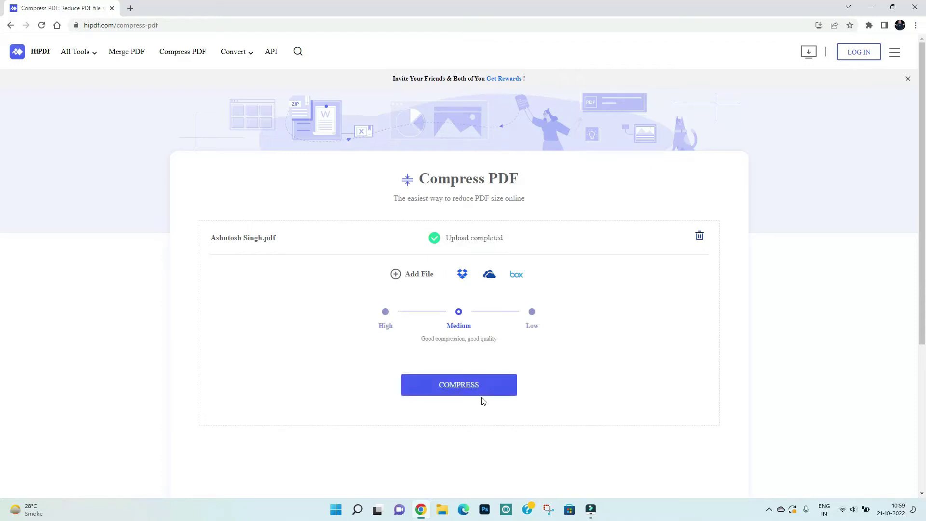
# - Compress the uploaded PDF at the Medium level and compare its new file size with the original
pyautogui.click(479, 389)
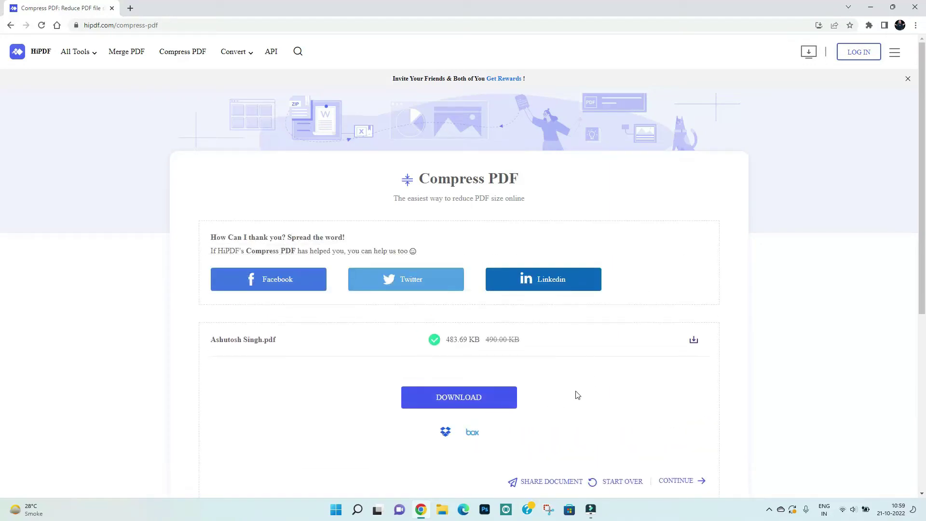
pyautogui.moveTo(486, 332); pyautogui.dragTo(529, 347)
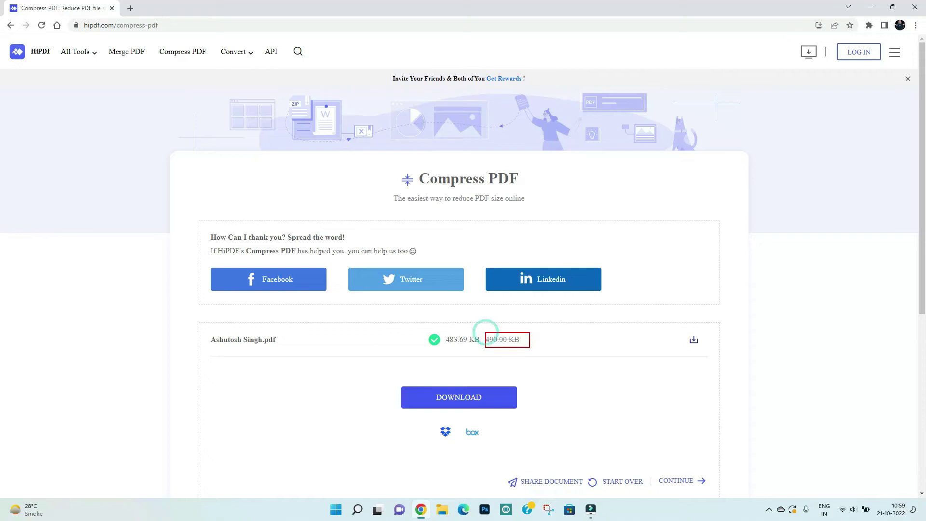
pyautogui.press('Escape')
pyautogui.moveTo(488, 343); pyautogui.dragTo(522, 343)
pyautogui.moveTo(446, 346); pyautogui.dragTo(477, 346)
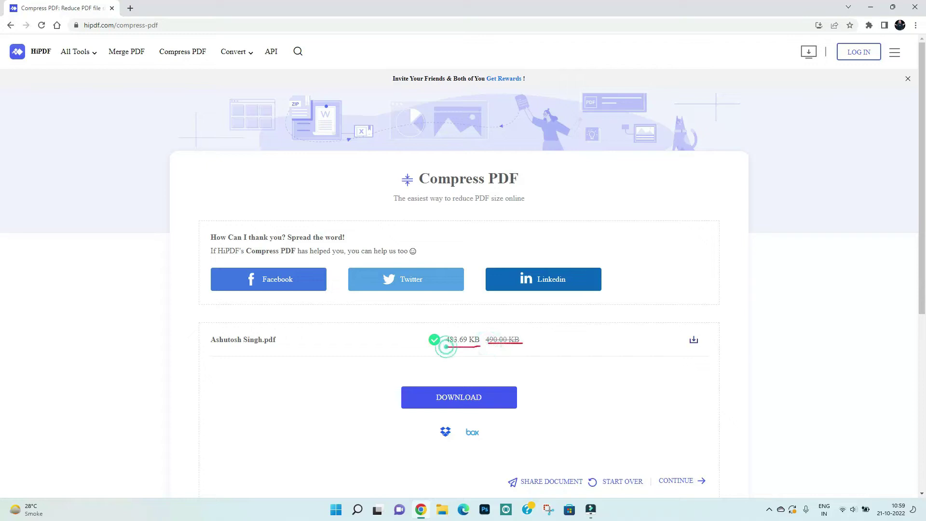
pyautogui.press('Escape')
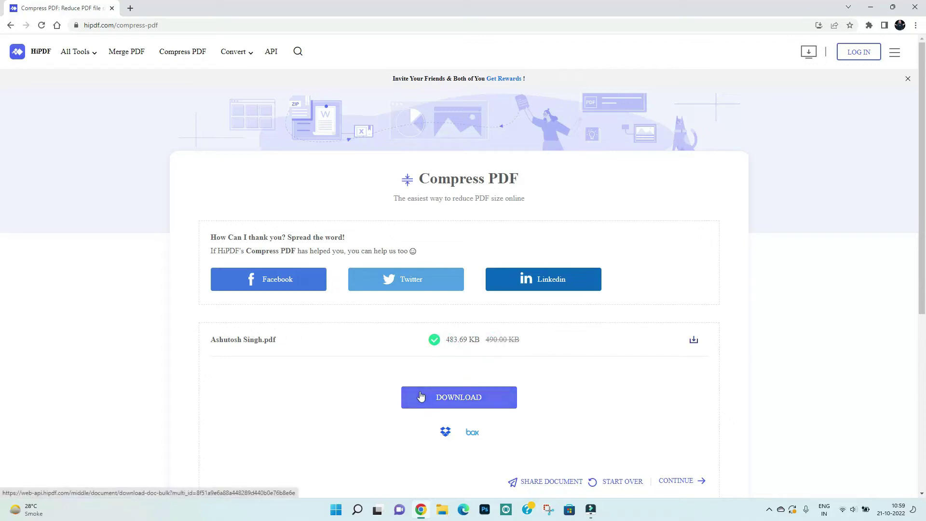
# - Download the compressed PDF and check that the file appears among the browser downloads
pyautogui.moveTo(398, 391)
pyautogui.mouseDown()
pyautogui.moveTo(517, 415)
pyautogui.moveTo(522, 426)
pyautogui.mouseUp()
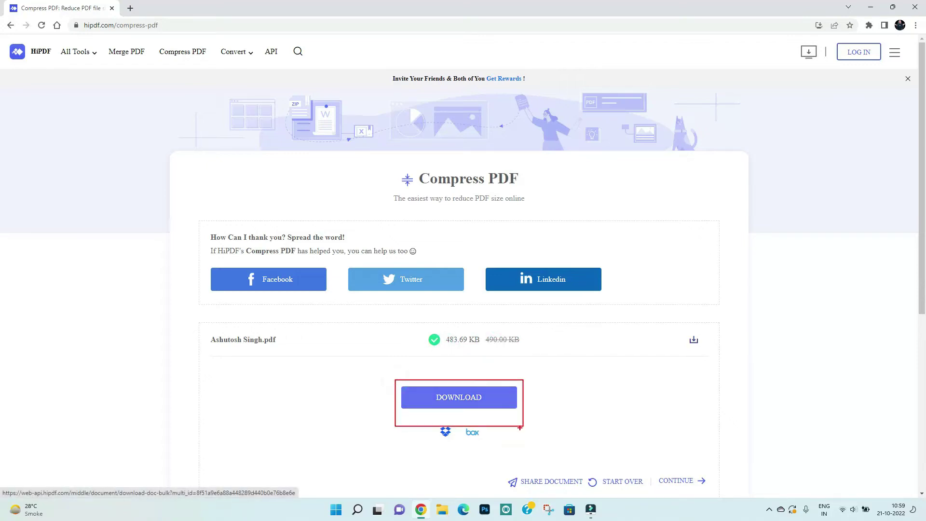
pyautogui.press('Escape')
pyautogui.click(470, 402)
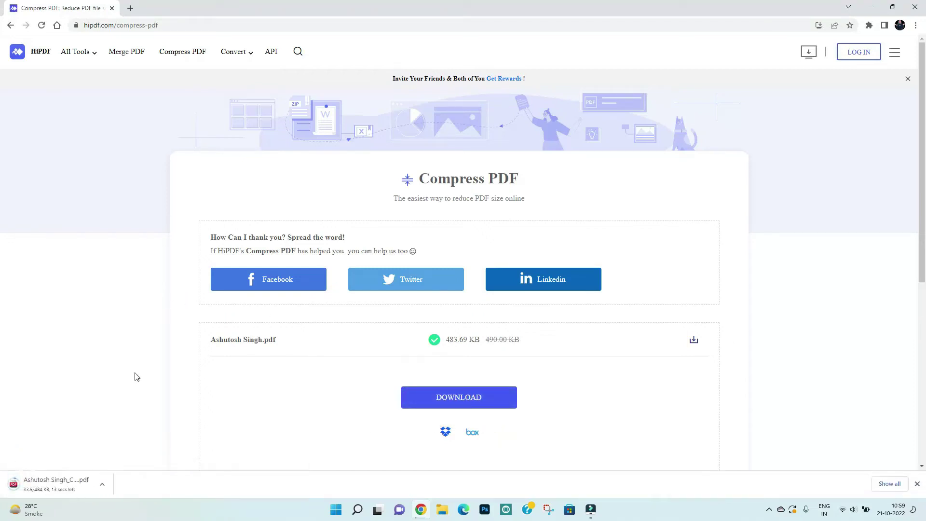
pyautogui.moveTo(4, 466)
pyautogui.mouseDown()
pyautogui.moveTo(20, 489)
pyautogui.moveTo(123, 498)
pyautogui.mouseUp()
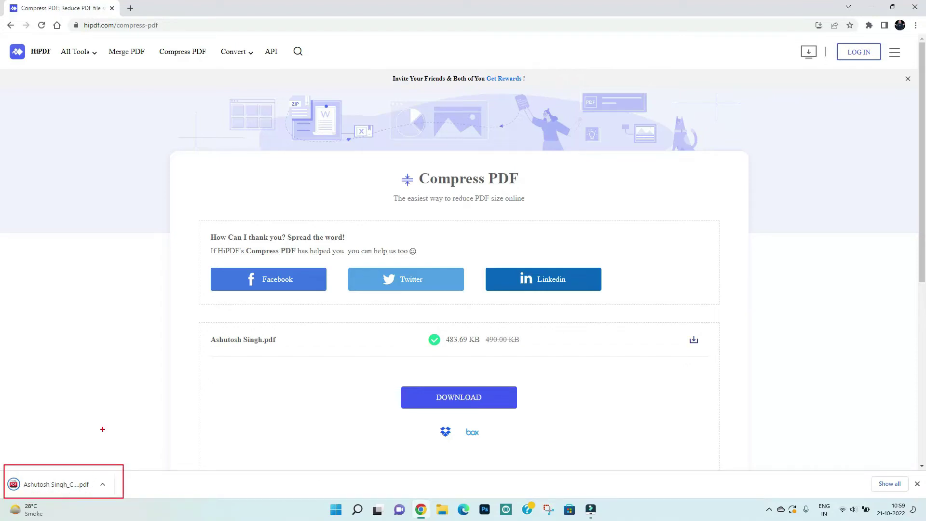
# - Return to the HiPDF home page and open the PDF to Excel tool
pyautogui.press('Escape')
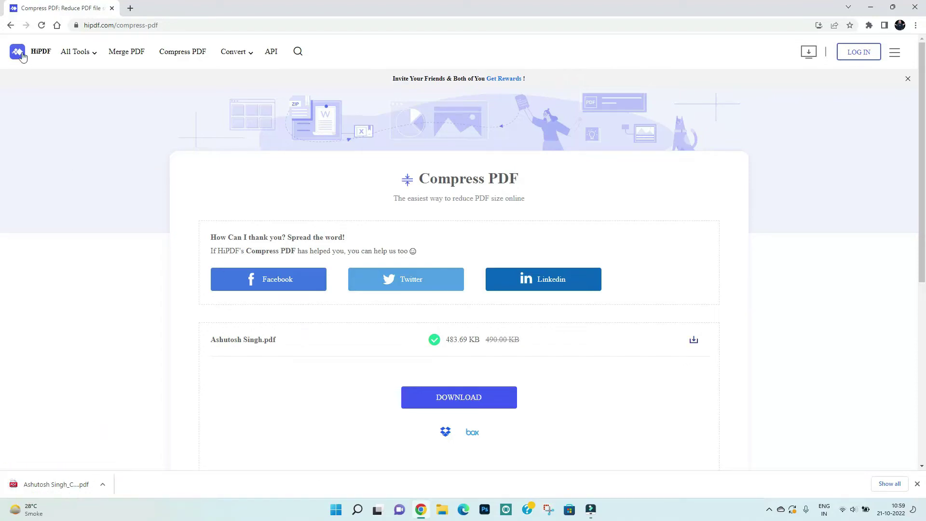
pyautogui.click(11, 26)
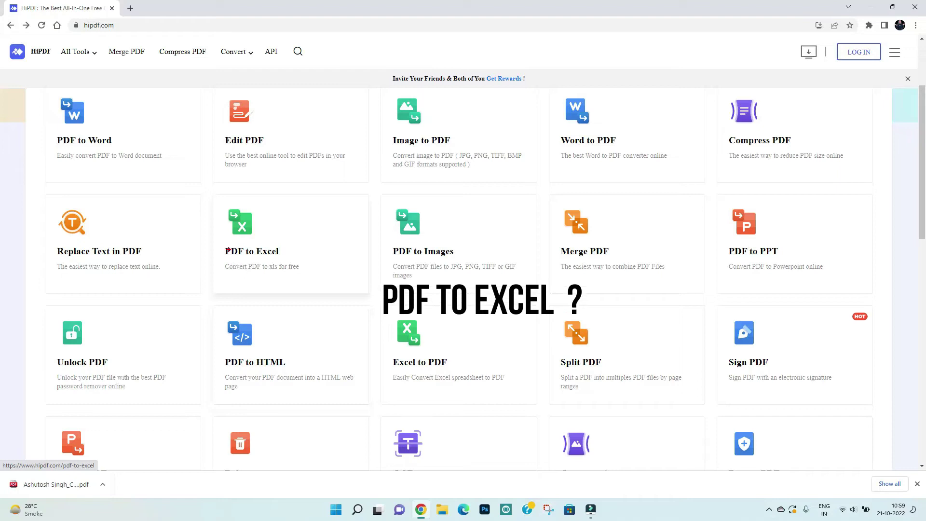
pyautogui.moveTo(219, 204); pyautogui.dragTo(306, 285)
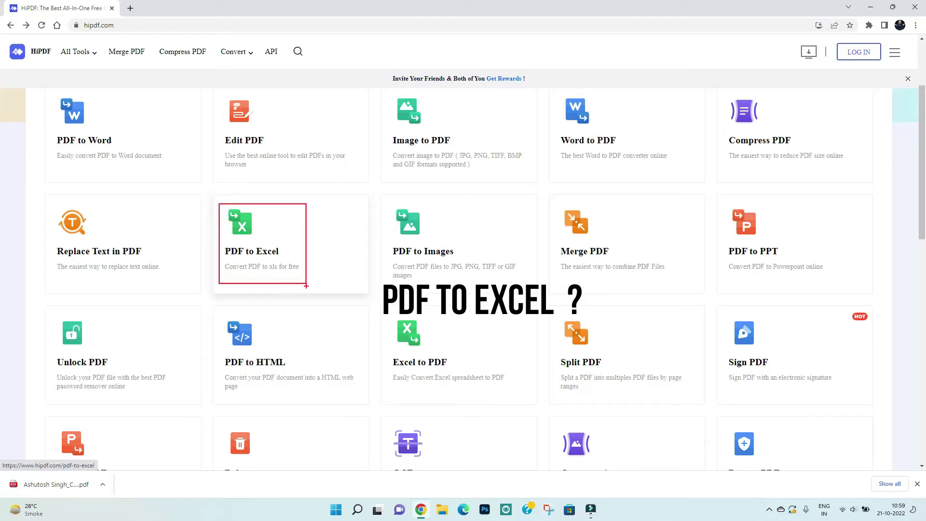
pyautogui.click(293, 282)
# - Upload the 491 KB résumé PDF from the folder on drive D for conversion to Excel
pyautogui.click(452, 383)
pyautogui.click(245, 146)
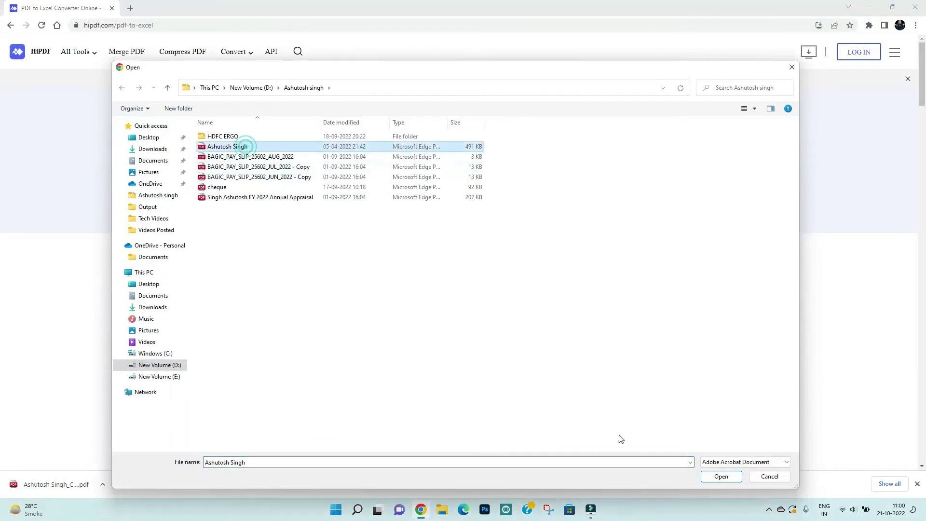
pyautogui.click(720, 477)
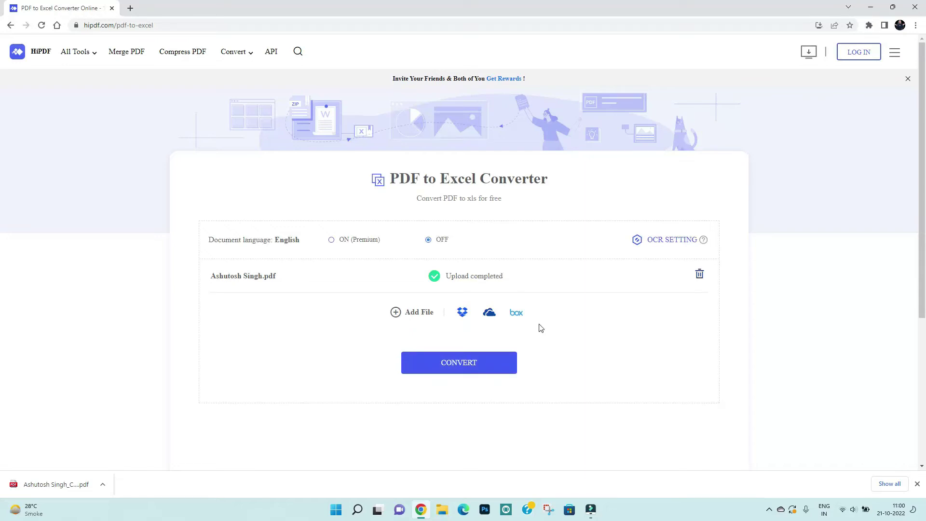
# - Convert the uploaded résumé PDF to an Excel workbook with OCR off and download the result
pyautogui.click(471, 364)
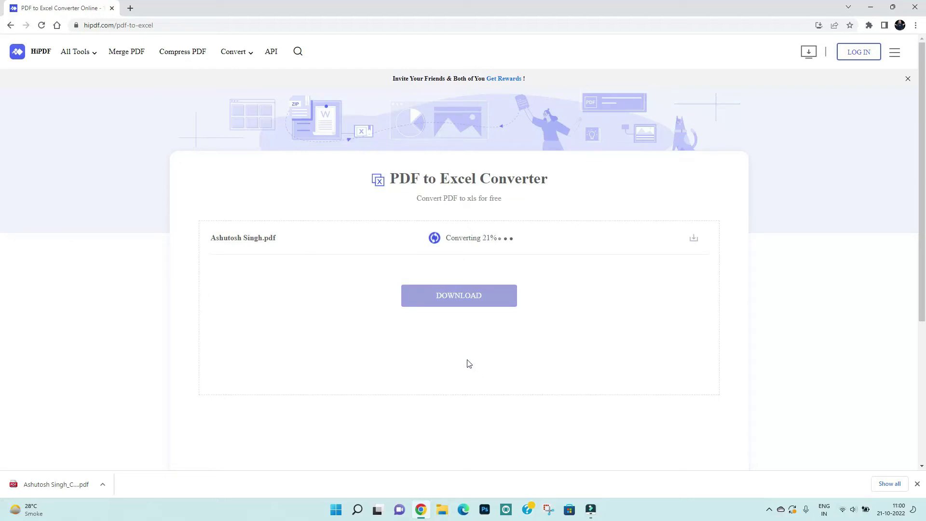
pyautogui.moveTo(411, 221)
pyautogui.mouseDown()
pyautogui.moveTo(502, 258)
pyautogui.moveTo(545, 258)
pyautogui.mouseUp()
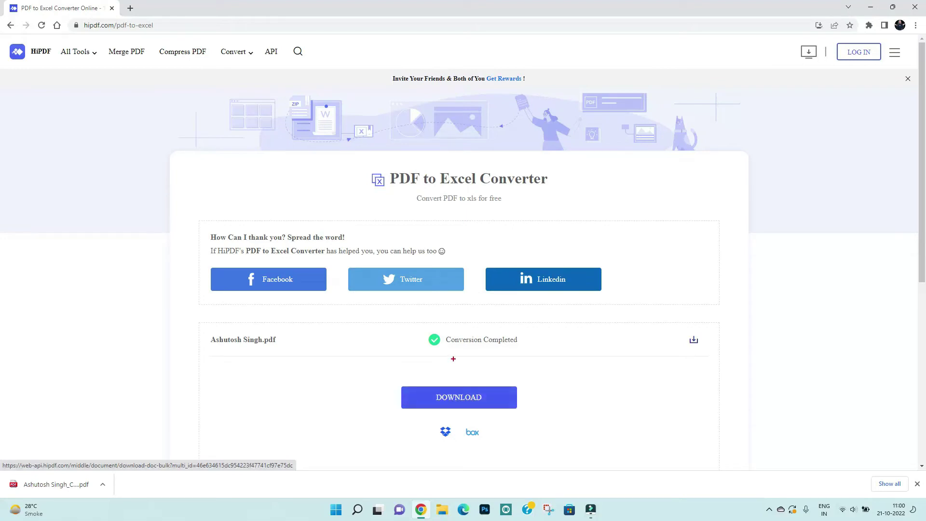
pyautogui.moveTo(443, 347); pyautogui.dragTo(530, 348)
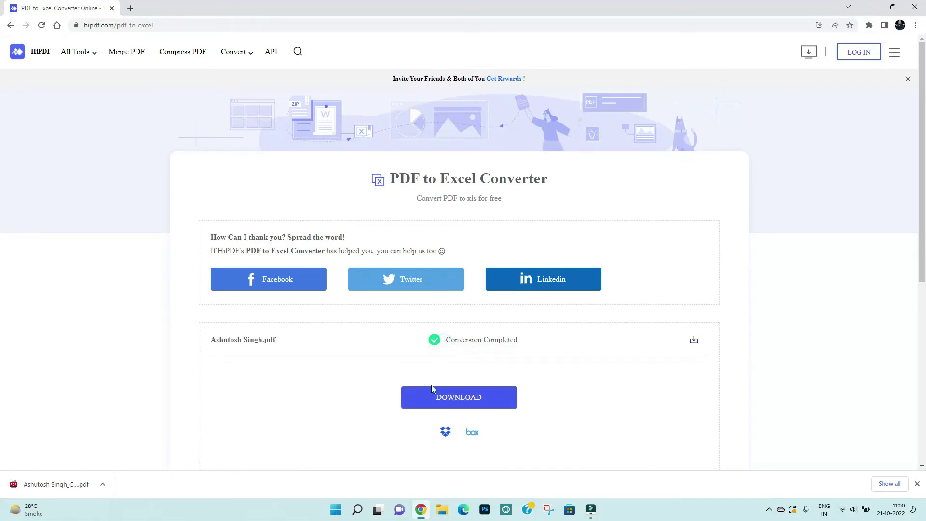
pyautogui.moveTo(396, 384)
pyautogui.mouseDown()
pyautogui.moveTo(509, 403)
pyautogui.moveTo(520, 415)
pyautogui.mouseUp()
pyautogui.click(460, 405)
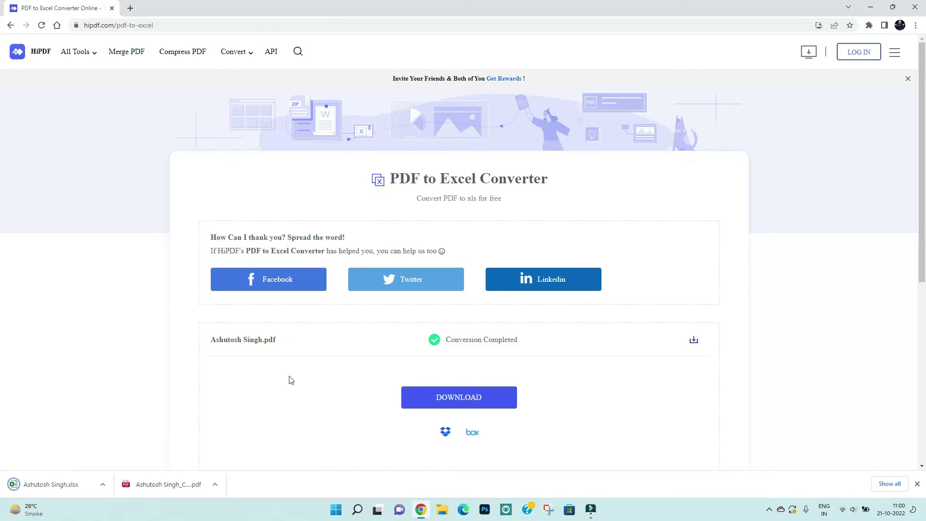
# - Open the downloaded XLSX file in Excel to check the converted workbook
pyautogui.click(54, 510)
pyautogui.click(390, 447)
pyautogui.moveTo(2, 467); pyautogui.dragTo(114, 495)
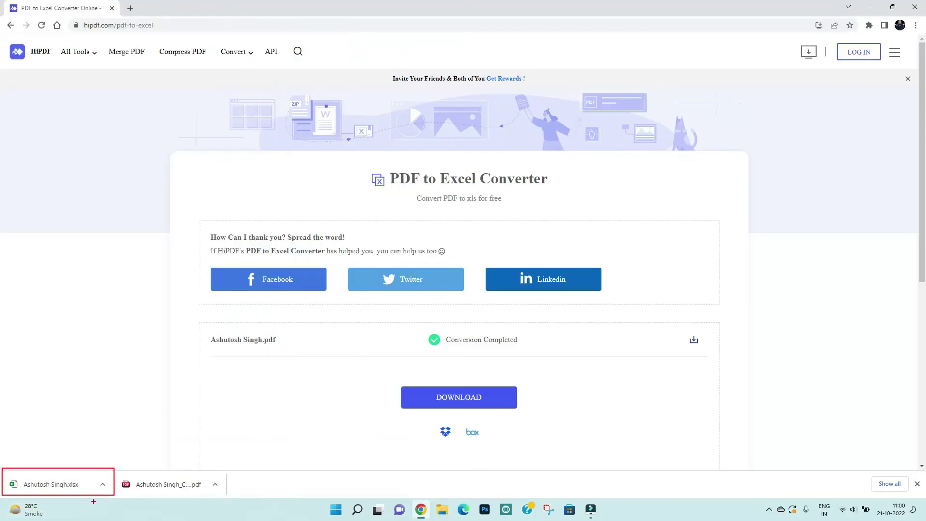
pyautogui.press('Escape')
pyautogui.click(70, 484)
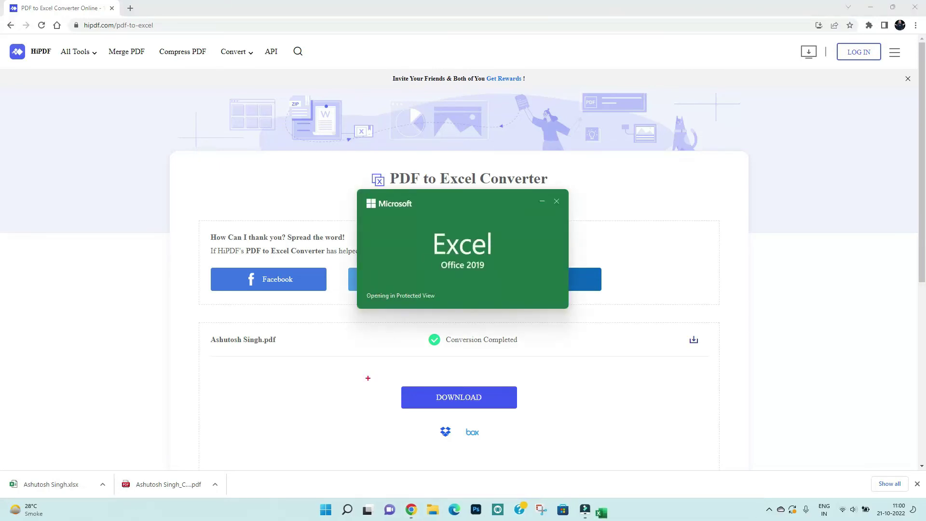
pyautogui.moveTo(343, 193); pyautogui.dragTo(623, 303)
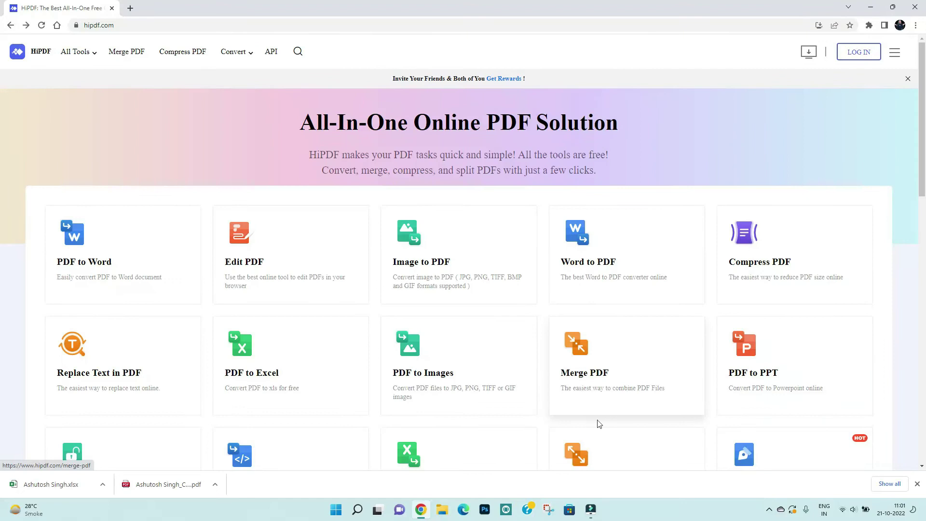
# - Browse the tools on the HiPDF home page and open the Excel to PDF converter
pyautogui.moveTo(917, 189); pyautogui.dragTo(916, 269)
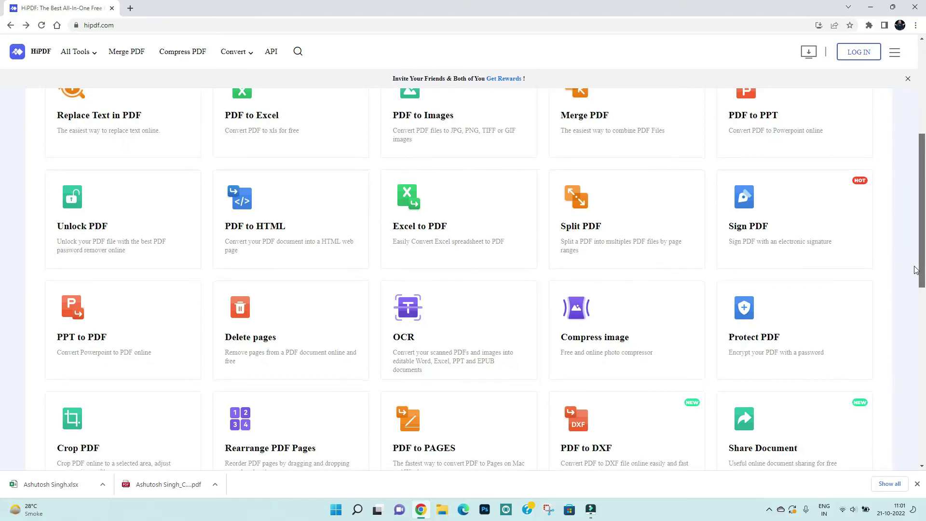
pyautogui.moveTo(917, 270); pyautogui.dragTo(906, 193)
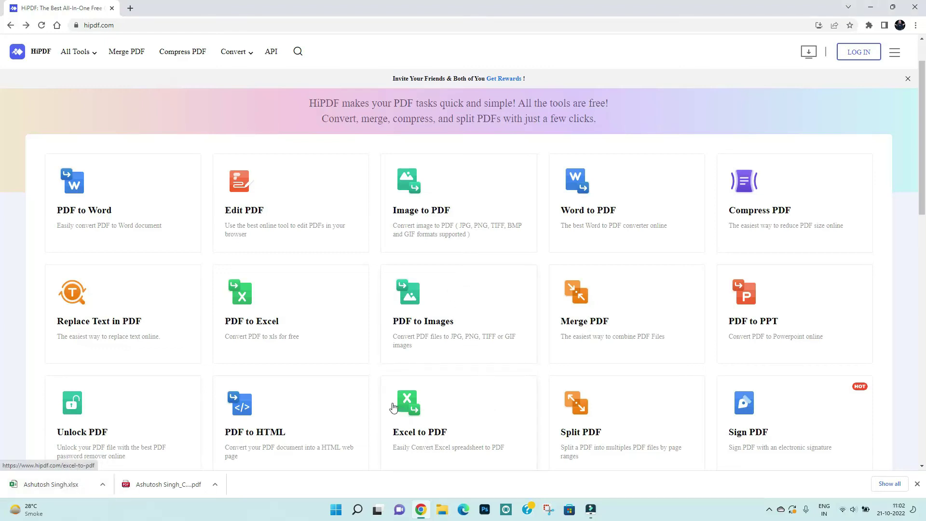
pyautogui.moveTo(380, 375); pyautogui.dragTo(481, 464)
pyautogui.click(419, 413)
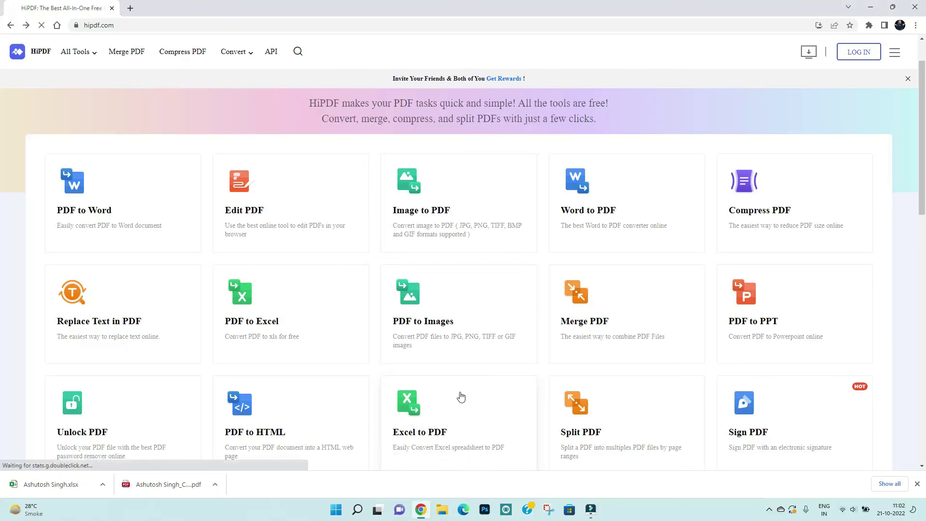
# - Upload the Excel workbook from the Desktop folder for conversion to PDF
pyautogui.click(413, 381)
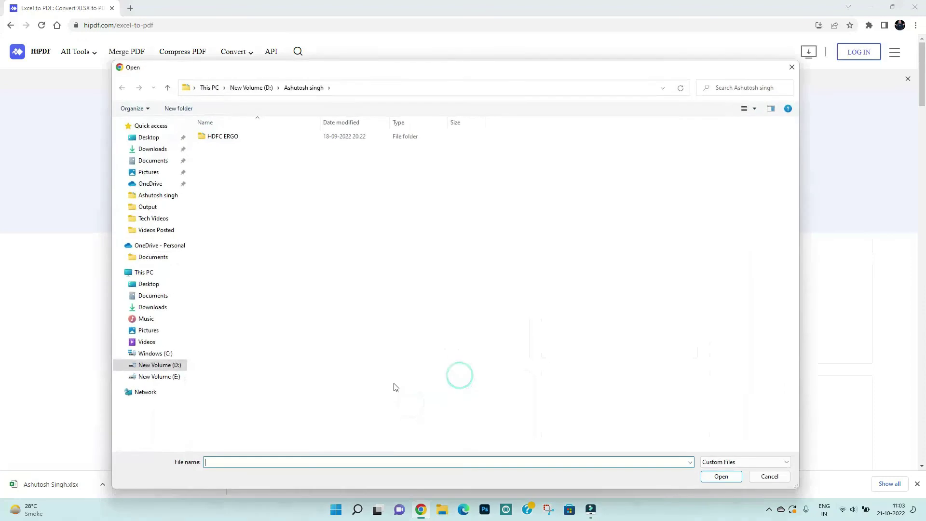
pyautogui.click(150, 138)
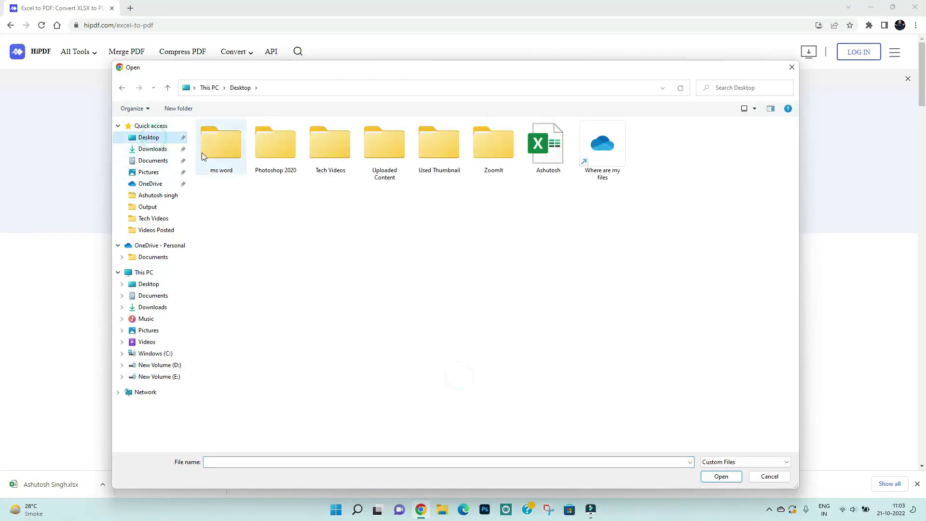
pyautogui.click(551, 153)
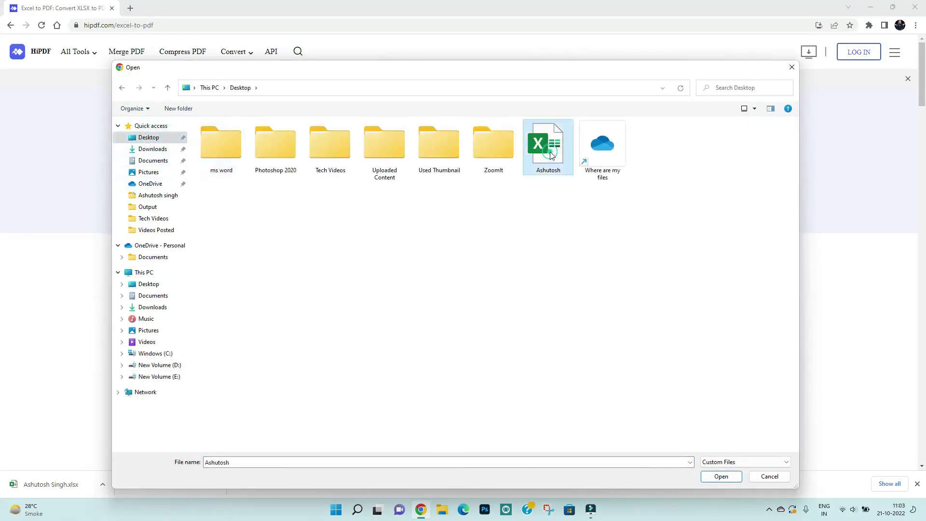
pyautogui.click(720, 476)
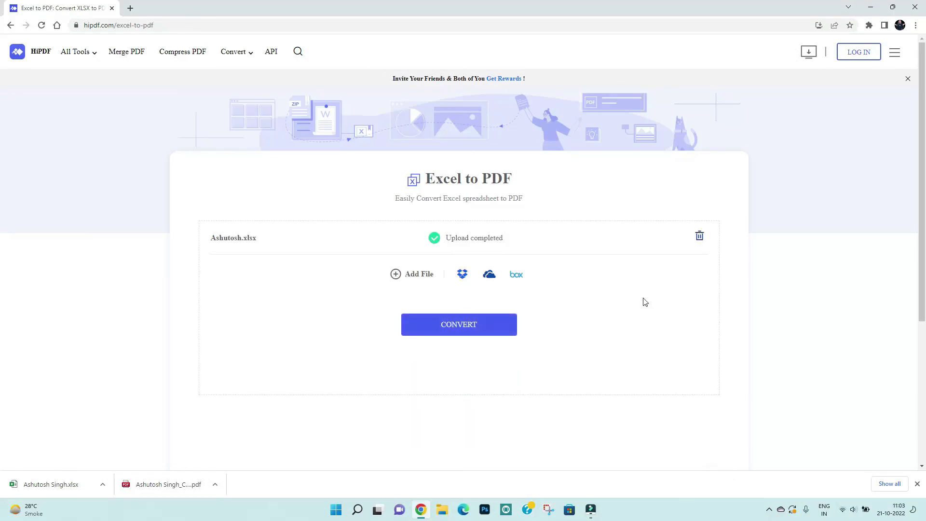
pyautogui.moveTo(426, 229); pyautogui.dragTo(524, 251)
pyautogui.press('Escape')
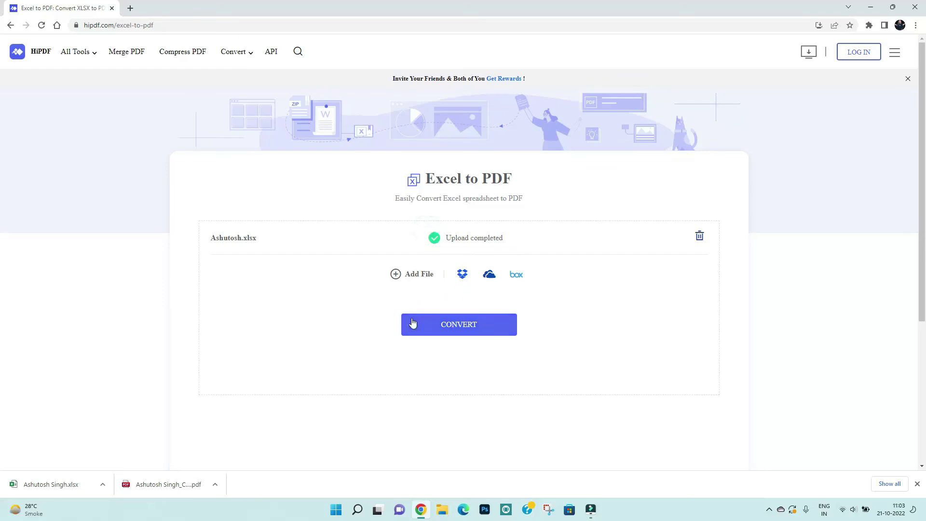
# - Convert the uploaded Excel workbook to PDF and download the converted file
pyautogui.moveTo(391, 307); pyautogui.dragTo(512, 337)
pyautogui.press('Escape')
pyautogui.click(471, 330)
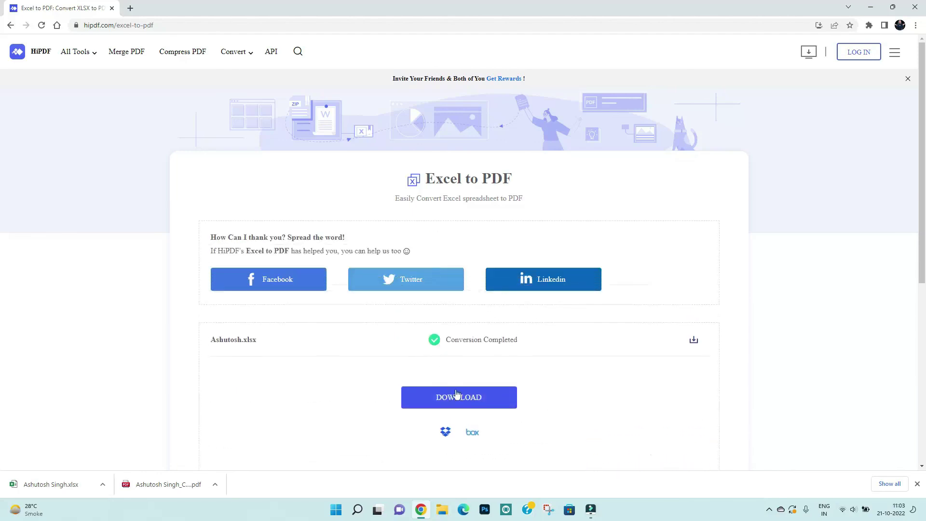
pyautogui.click(462, 401)
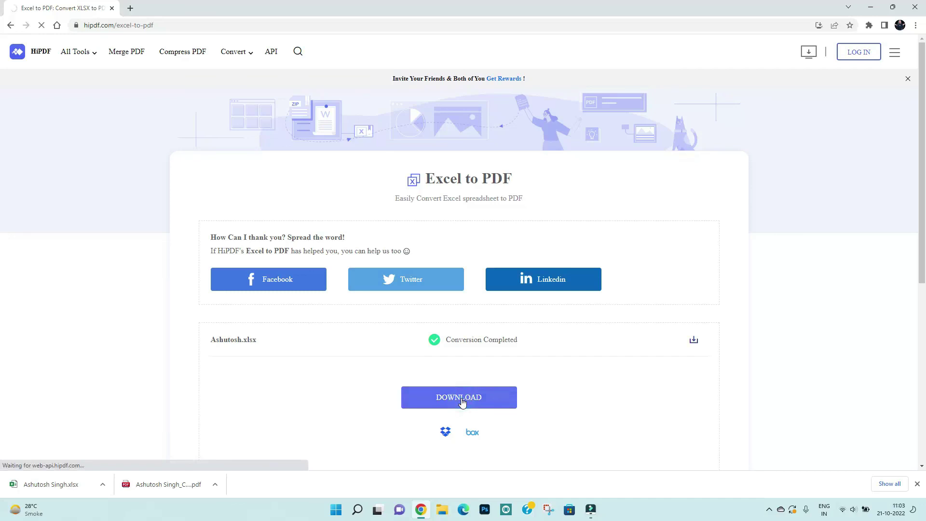